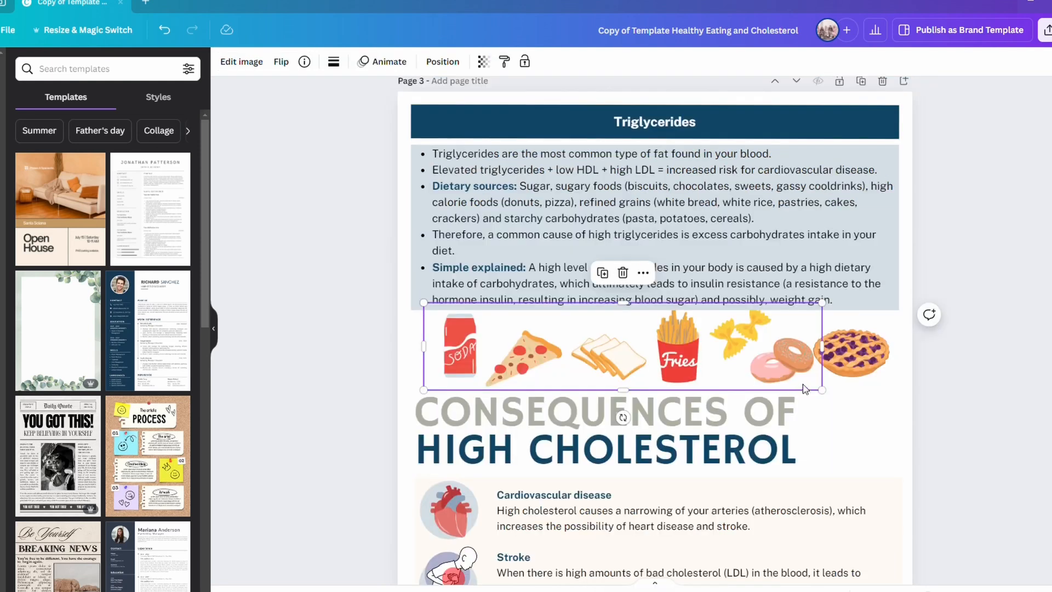
# Enlarge the pie illustration at the end of the food row above the Consequences of High Cholesterol heading.
pyautogui.click(850, 360)
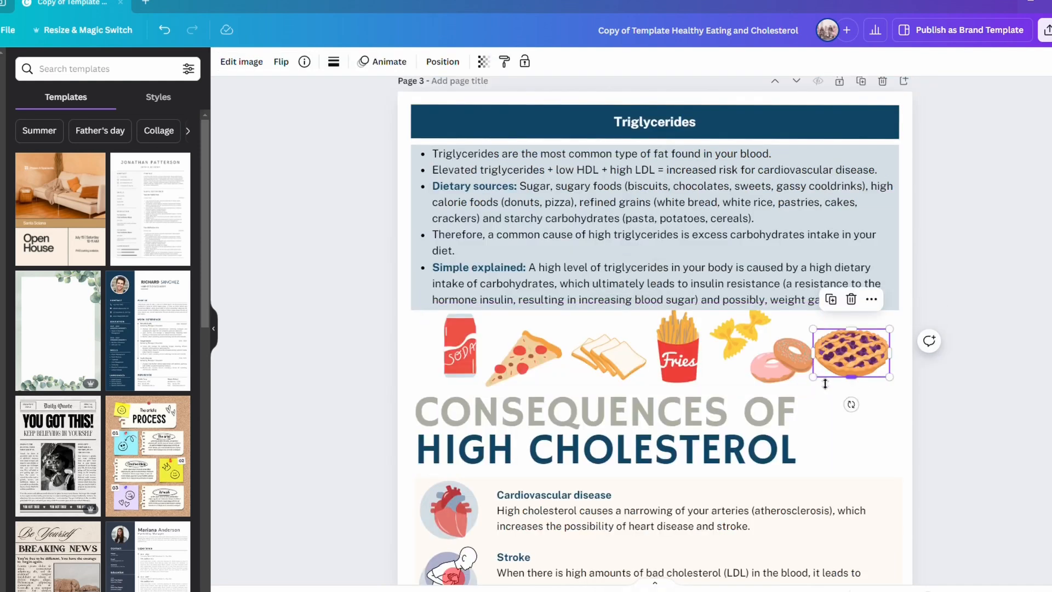
pyautogui.moveTo(822, 386)
pyautogui.mouseDown()
pyautogui.moveTo(757, 424)
pyautogui.moveTo(827, 377)
pyautogui.moveTo(815, 379)
pyautogui.mouseUp()
pyautogui.click(714, 432)
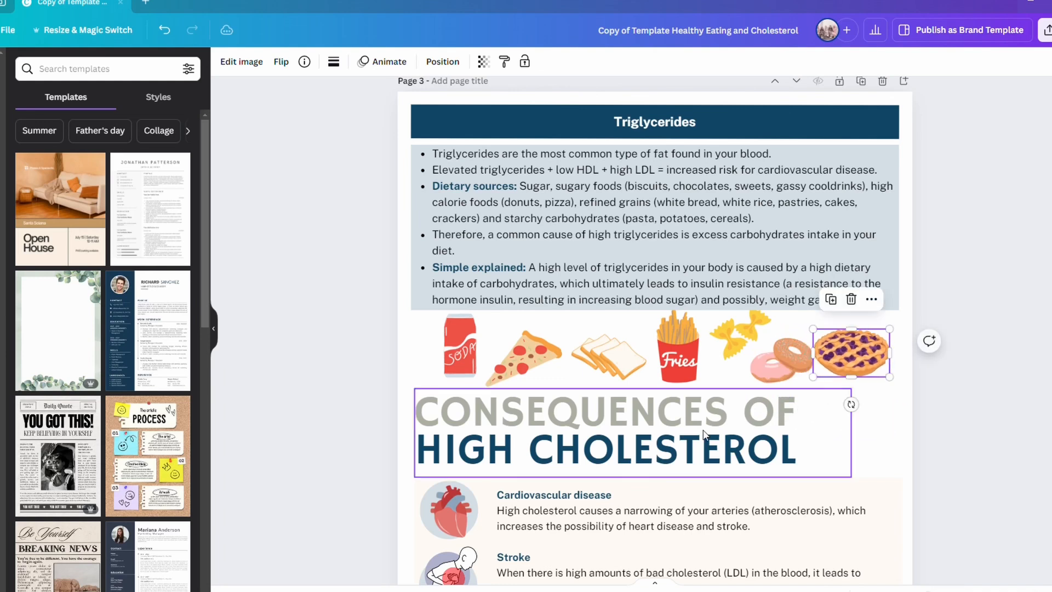
pyautogui.moveTo(851, 477); pyautogui.dragTo(843, 539)
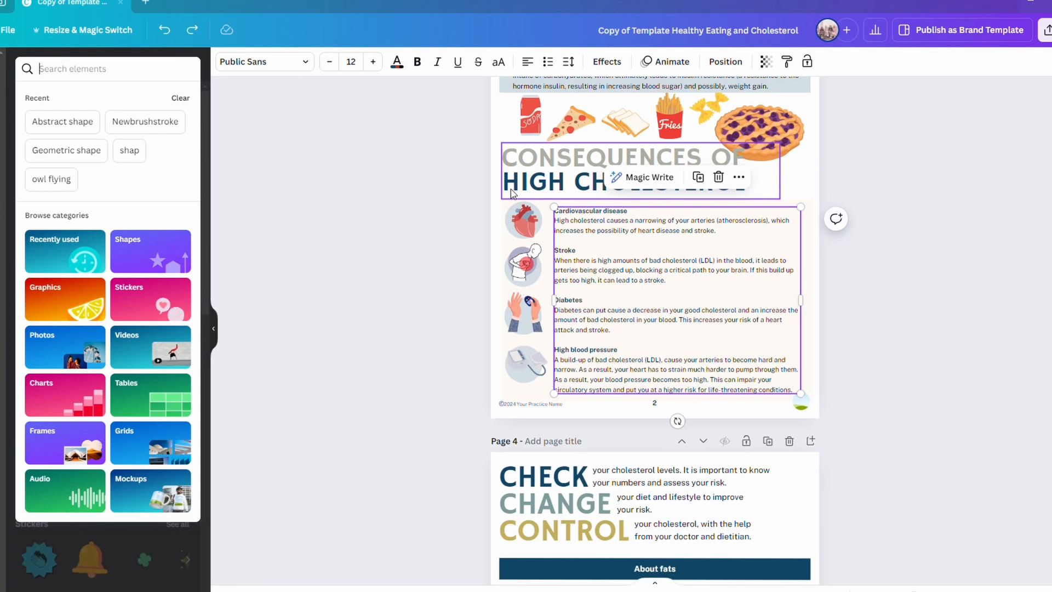
# Search the elements for "fitness" and try placing a graphic from the results on page 3.
pyautogui.write('fitness')
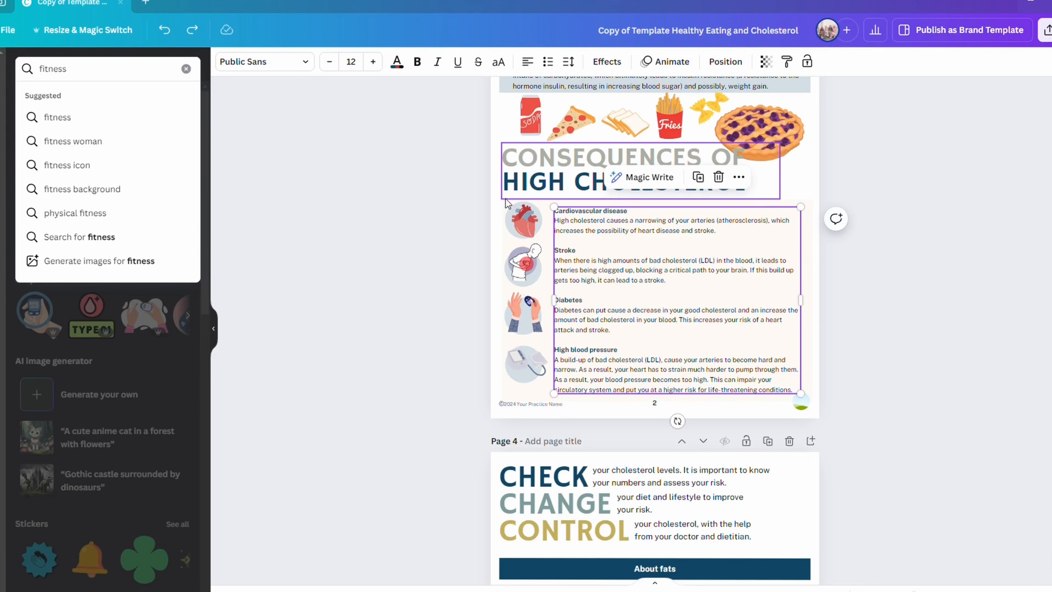
pyautogui.click(80, 118)
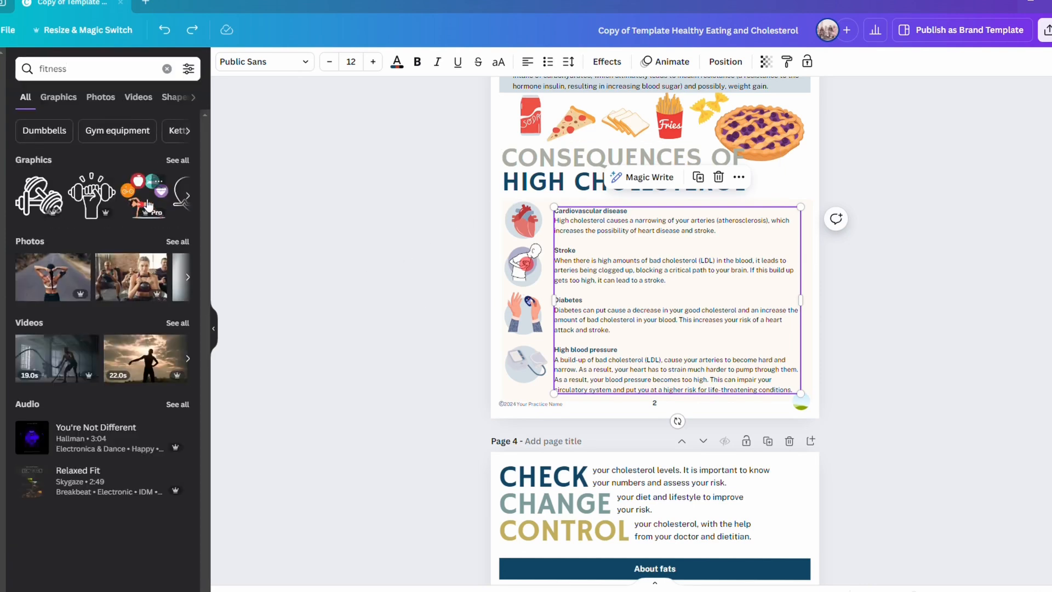
pyautogui.moveTo(148, 205); pyautogui.dragTo(493, 296)
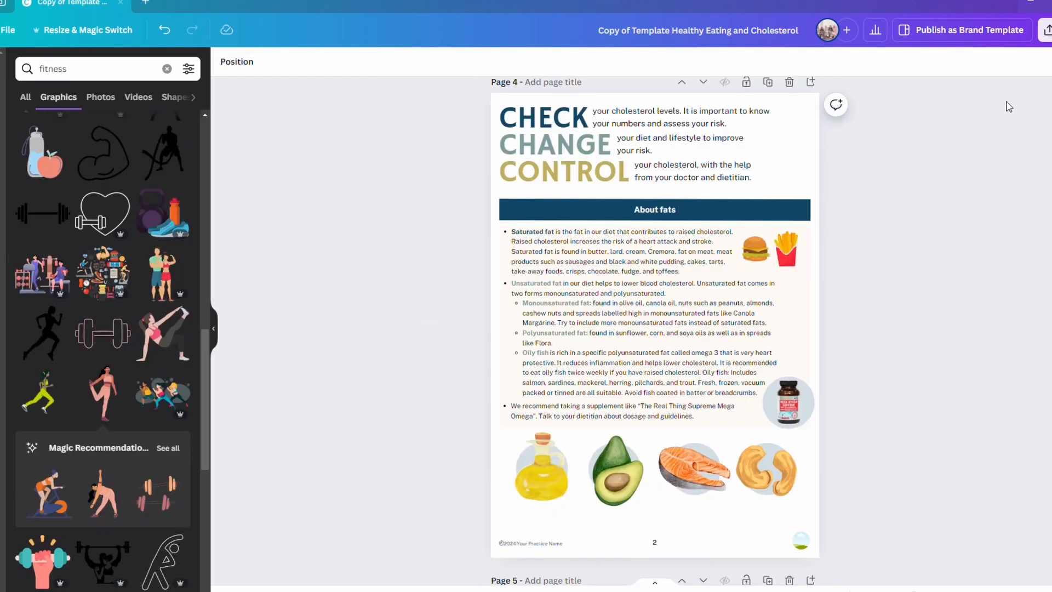
# Replace the avocado illustration on page 4 with another graphic from a "watercolour avocado" search, placed over the empty grey circle.
pyautogui.click(621, 475)
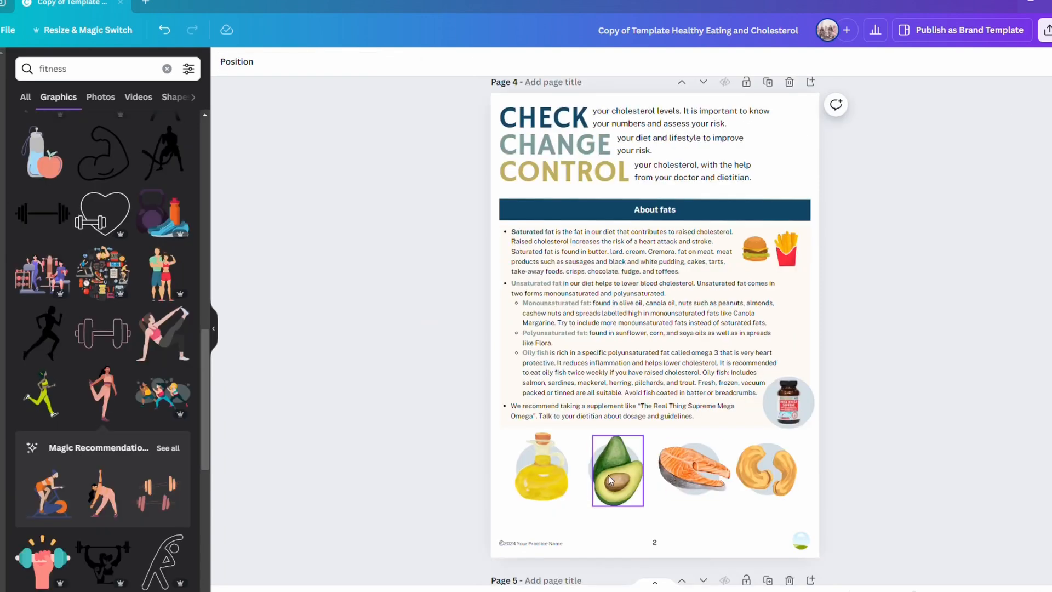
pyautogui.press('Delete')
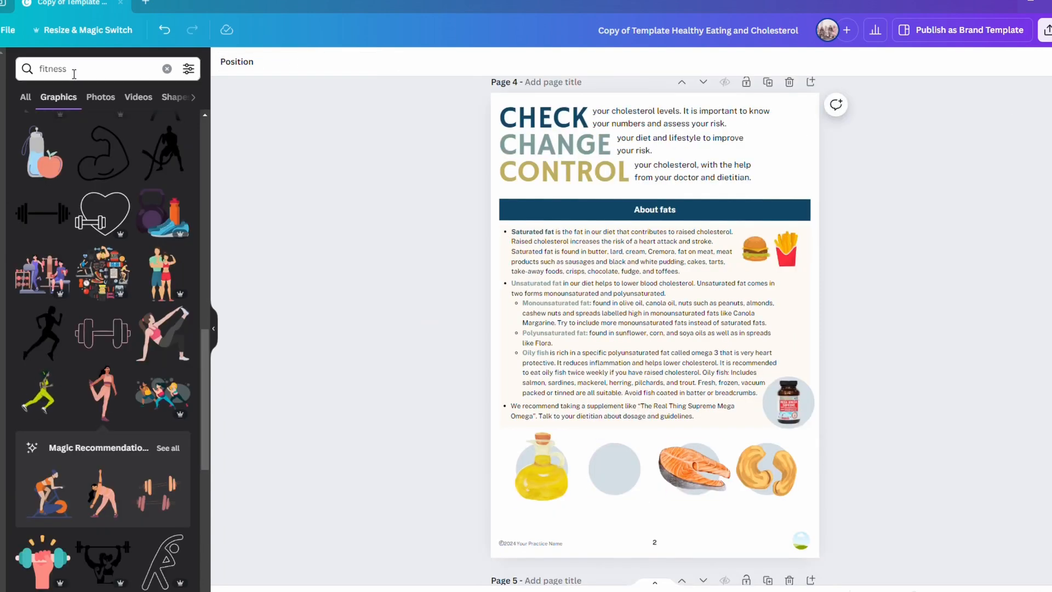
pyautogui.click(71, 69)
pyautogui.write('avocado')
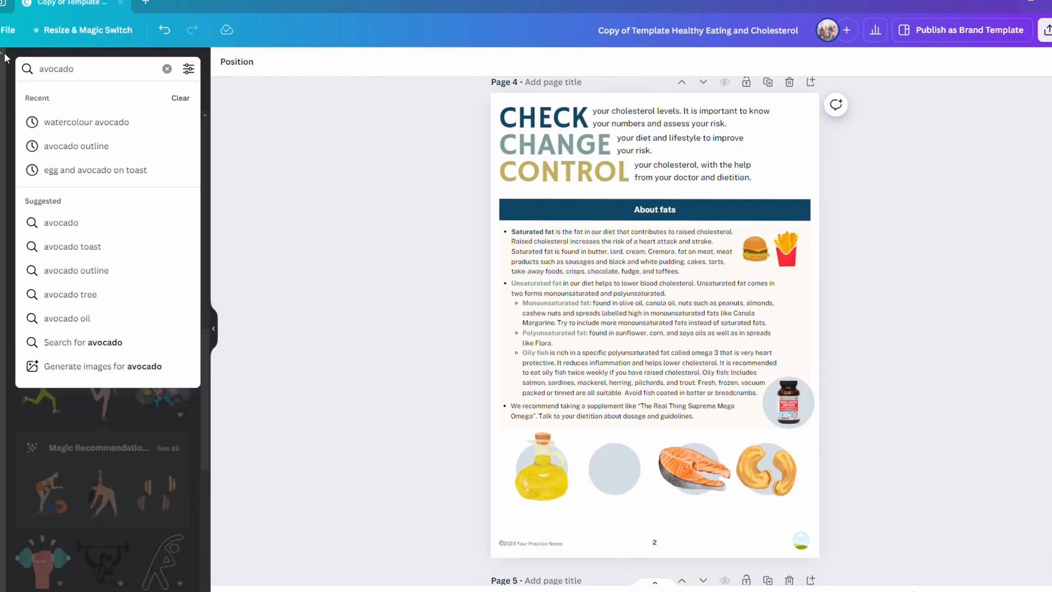
pyautogui.click(110, 123)
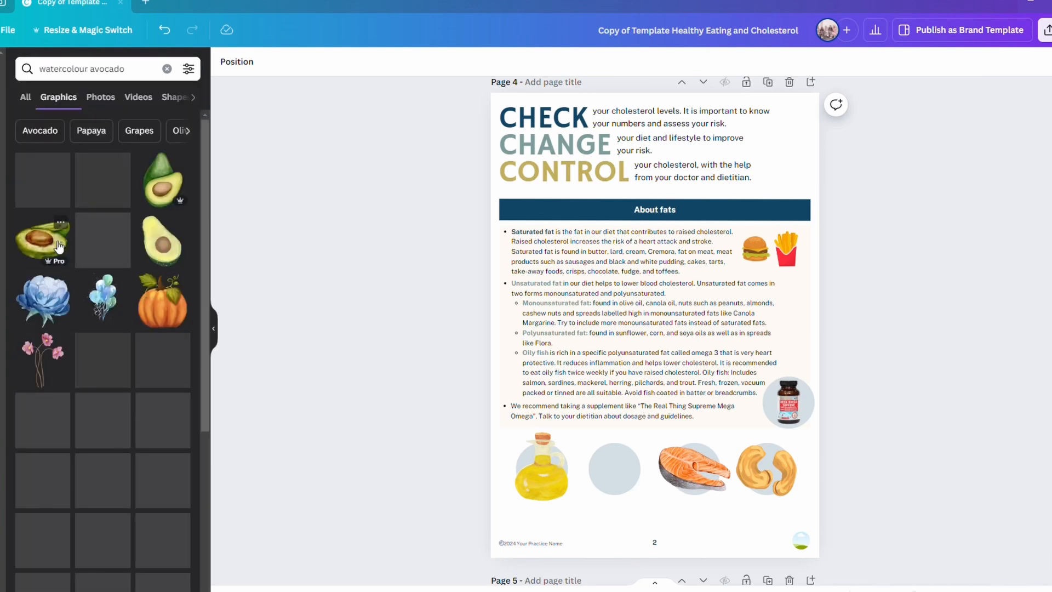
pyautogui.moveTo(102, 240); pyautogui.dragTo(568, 360)
pyautogui.moveTo(541, 555); pyautogui.dragTo(615, 483)
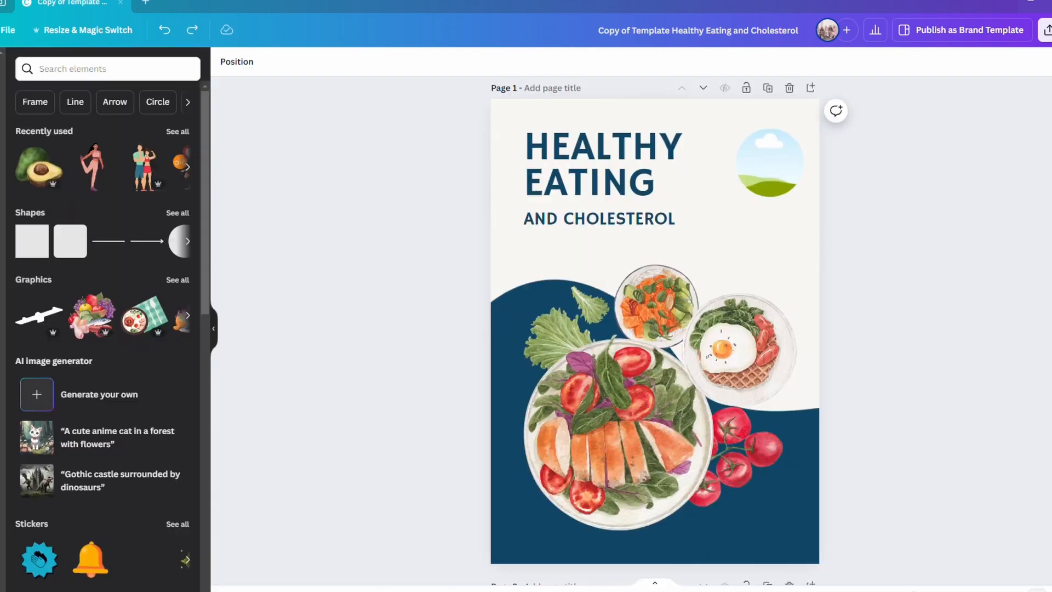
# Recolour the cover's dark blue background shape with the dark green document colour and apply the change to all pages.
pyautogui.click(505, 337)
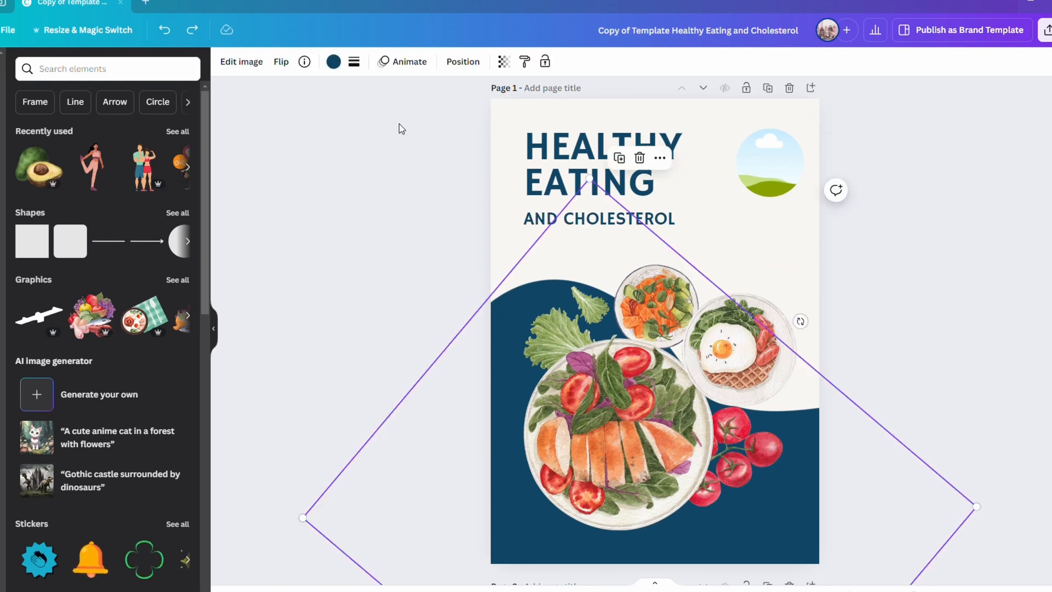
pyautogui.click(335, 64)
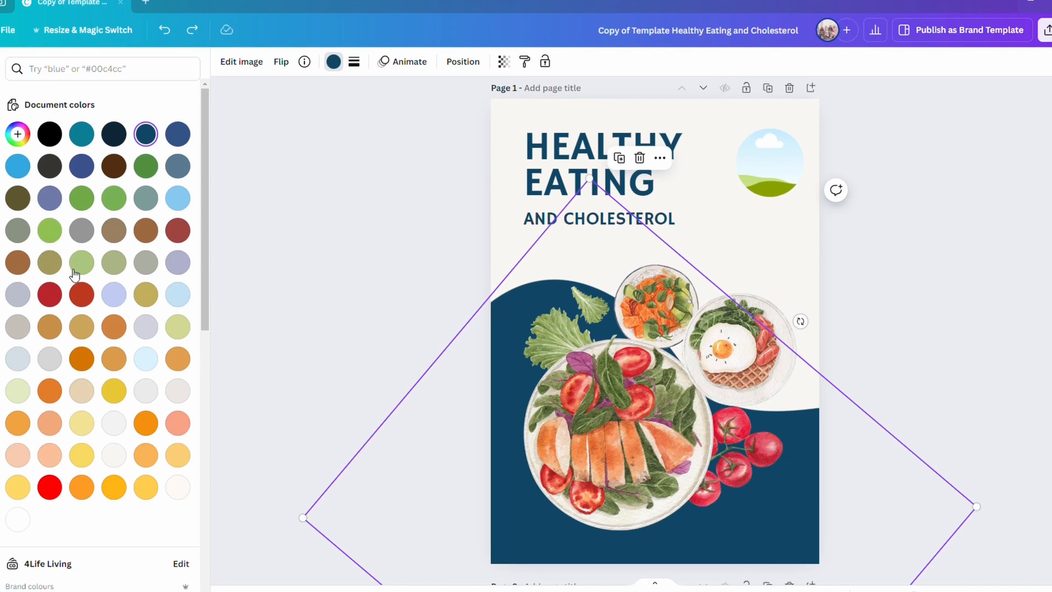
pyautogui.click(55, 235)
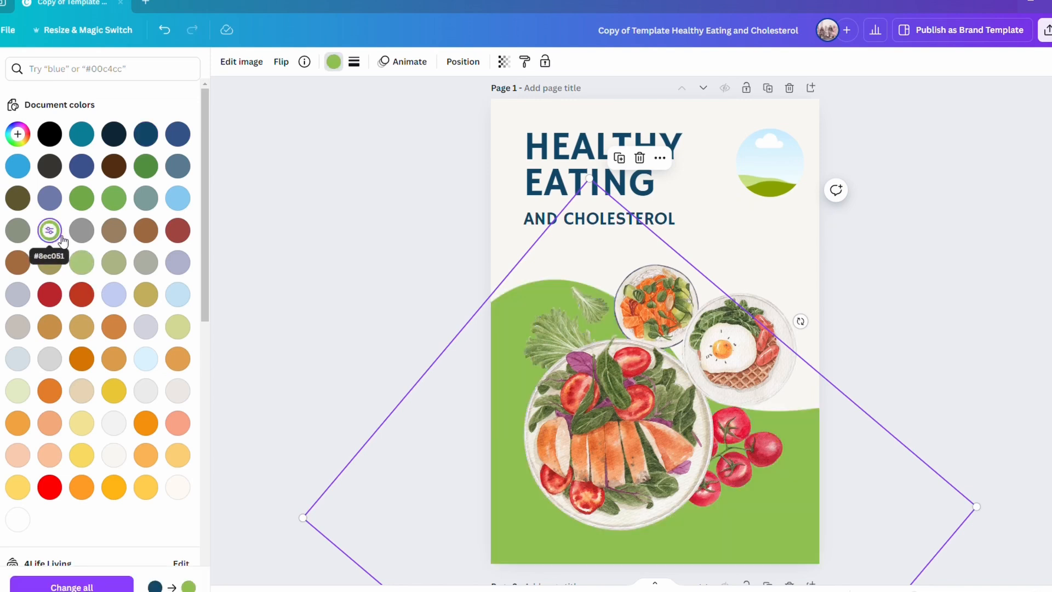
pyautogui.click(81, 262)
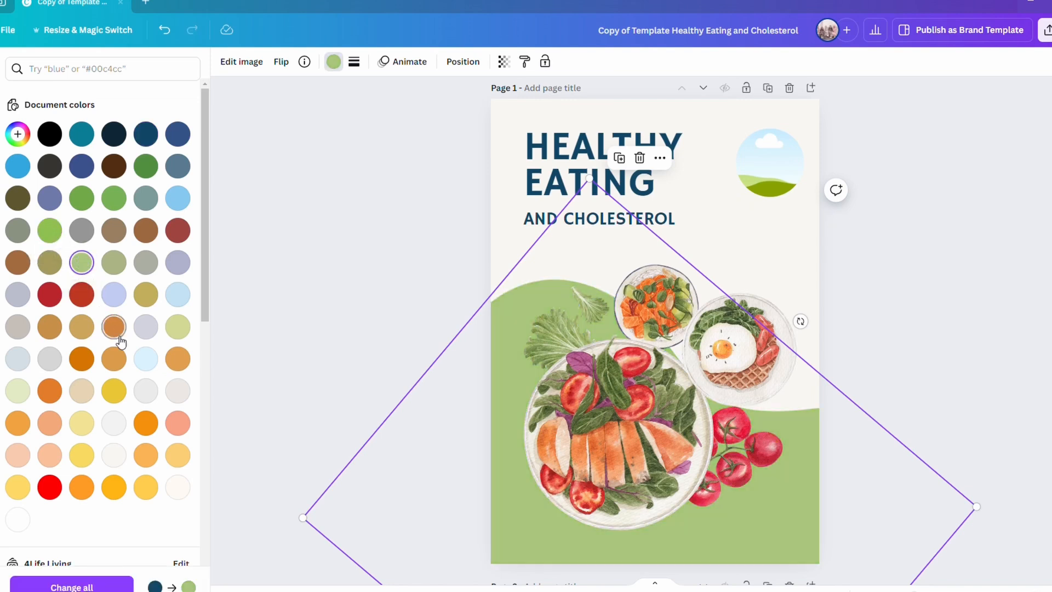
pyautogui.click(145, 166)
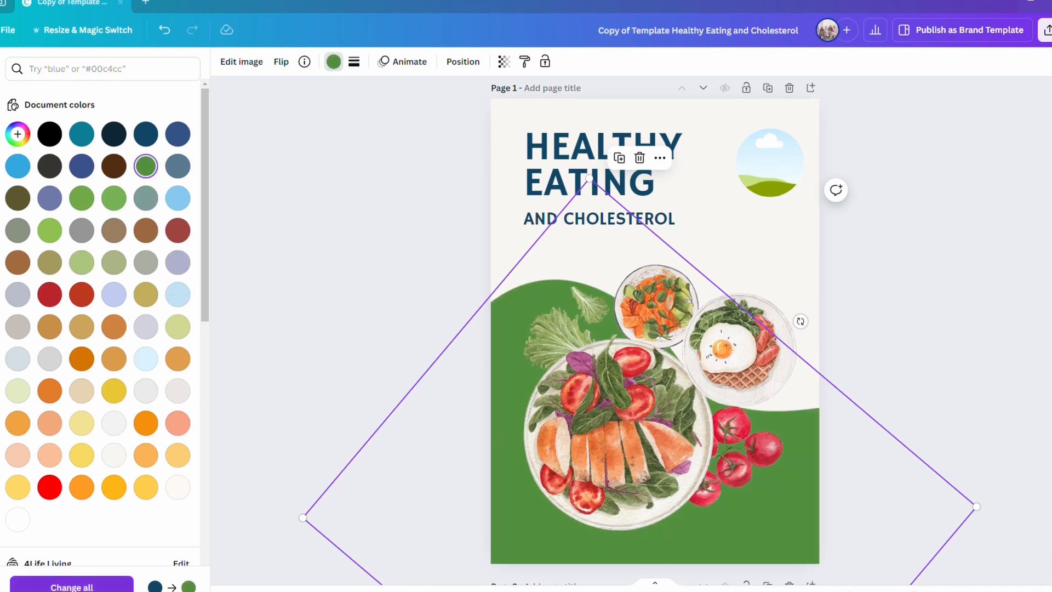
pyautogui.click(86, 587)
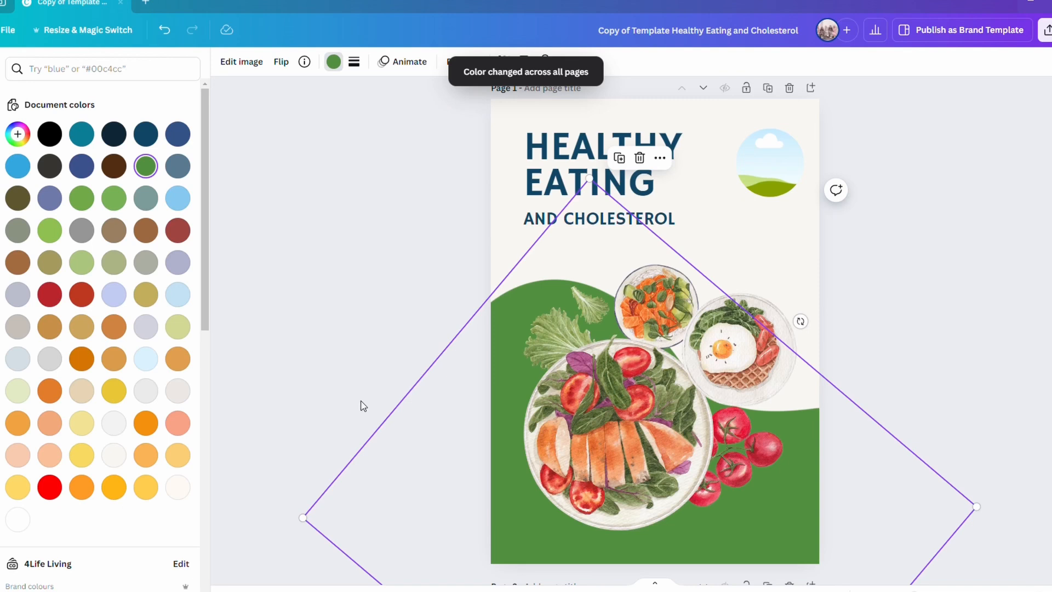
# Recolour the Healthy Eating title dark green, replace its old colour across all pages, and review the pages in grid view.
pyautogui.click(526, 168)
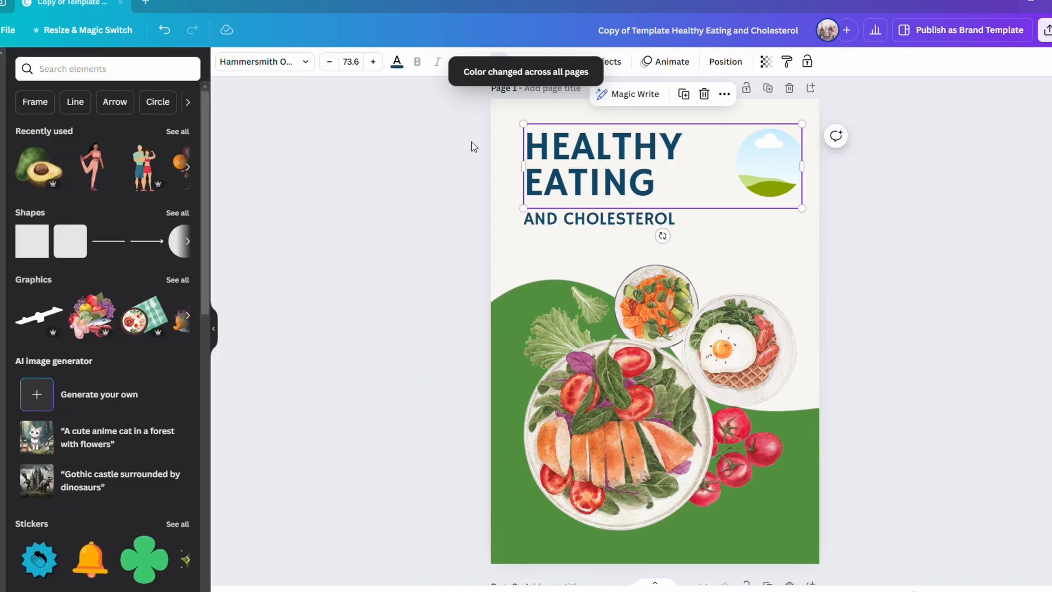
pyautogui.click(397, 62)
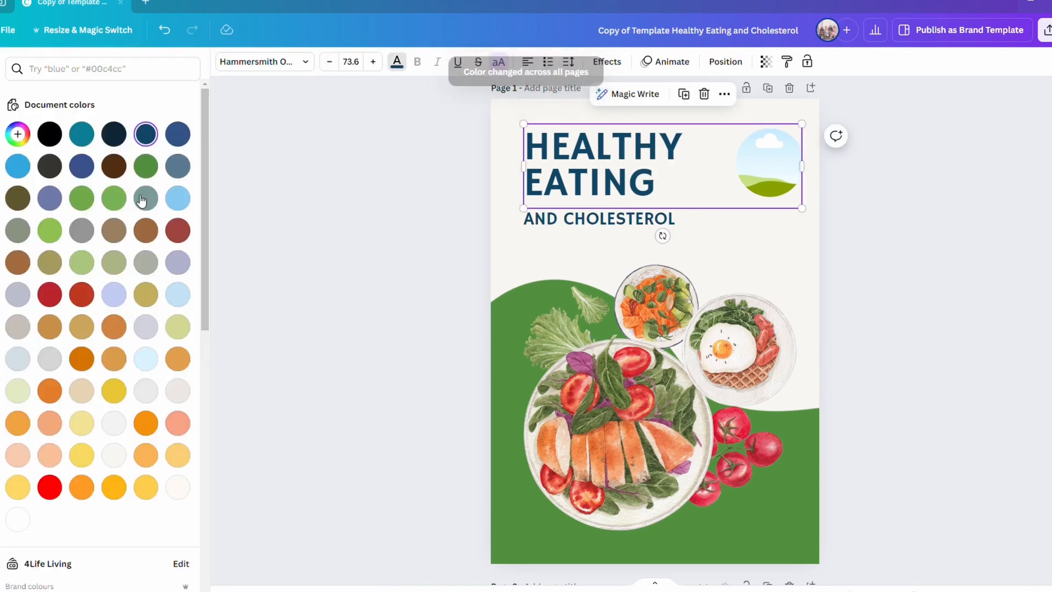
pyautogui.click(146, 166)
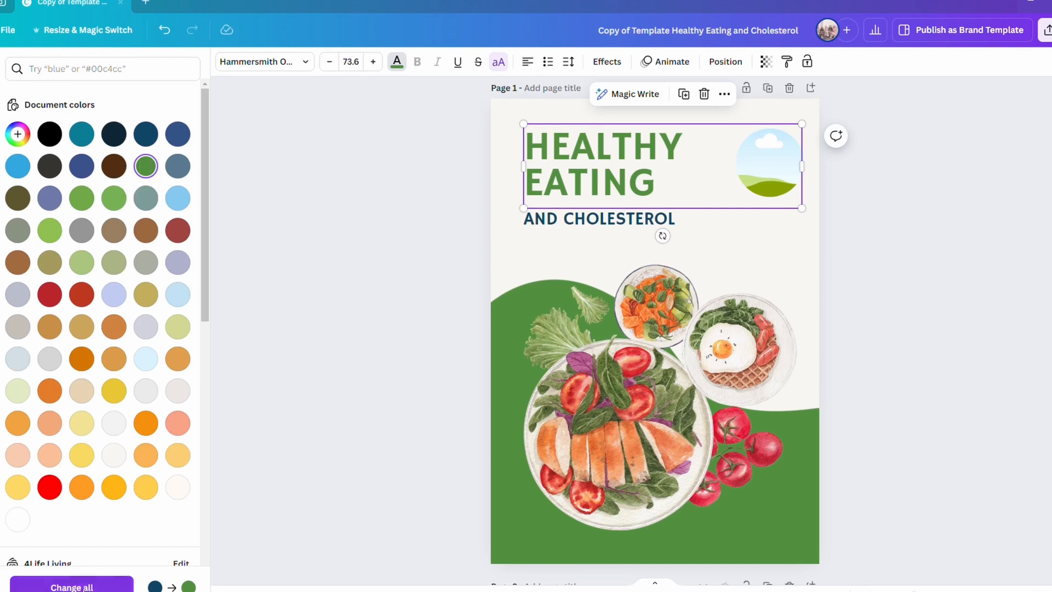
pyautogui.click(71, 586)
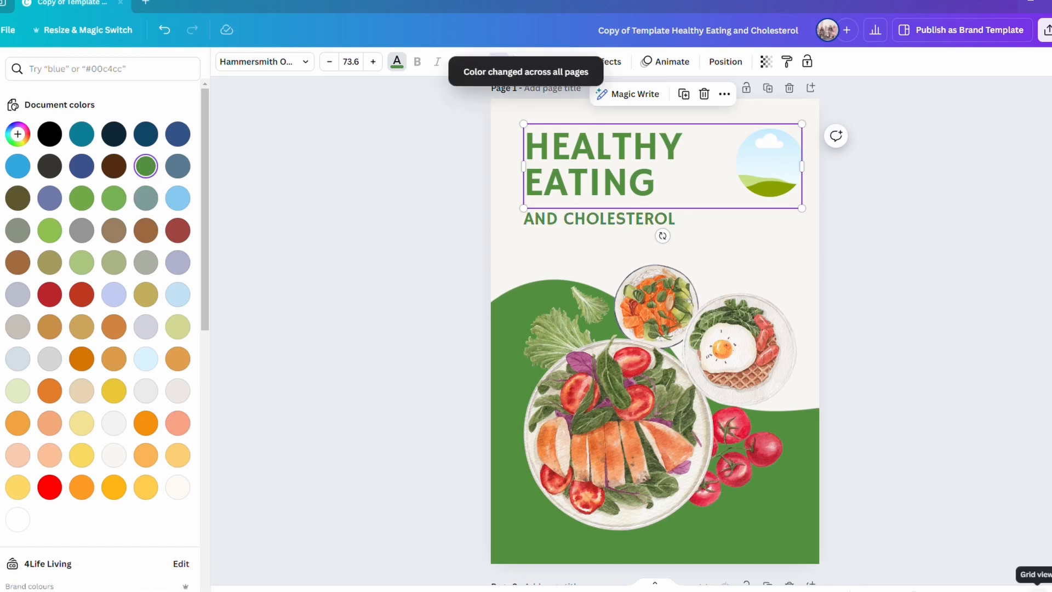
pyautogui.click(1037, 585)
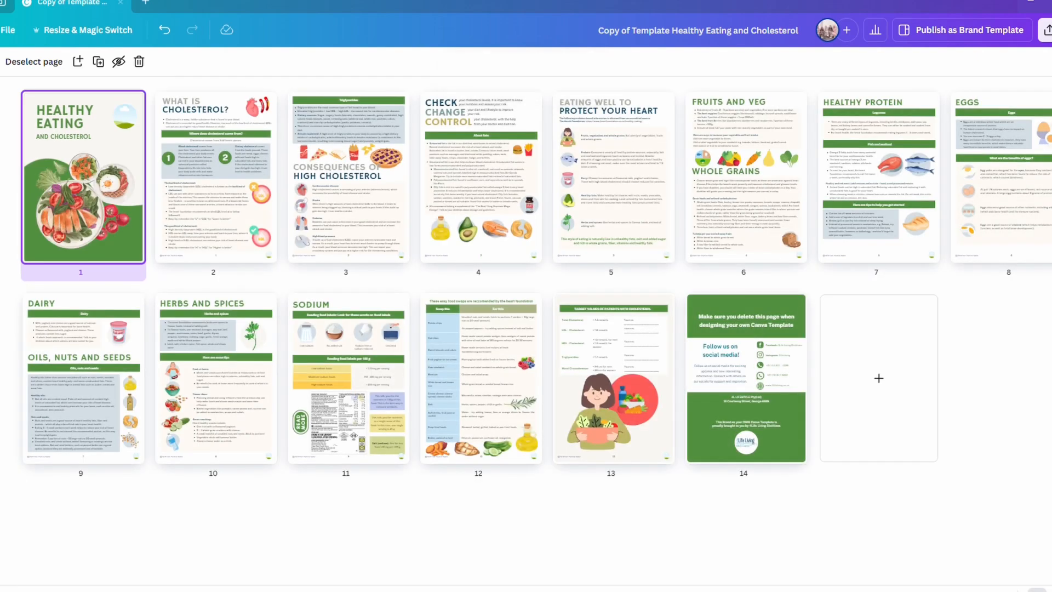
pyautogui.click(1034, 586)
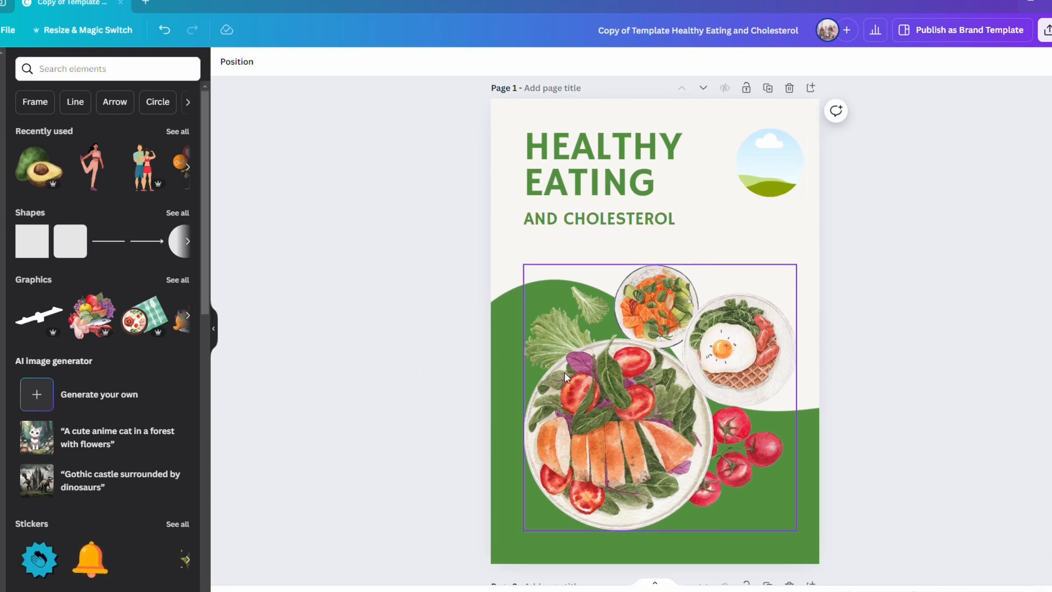
# Change the Healthy Eating title's font to Bernoru SemiCondensed and apply it across the whole design.
pyautogui.click(504, 366)
pyautogui.hotkey('ctrl', 'z')
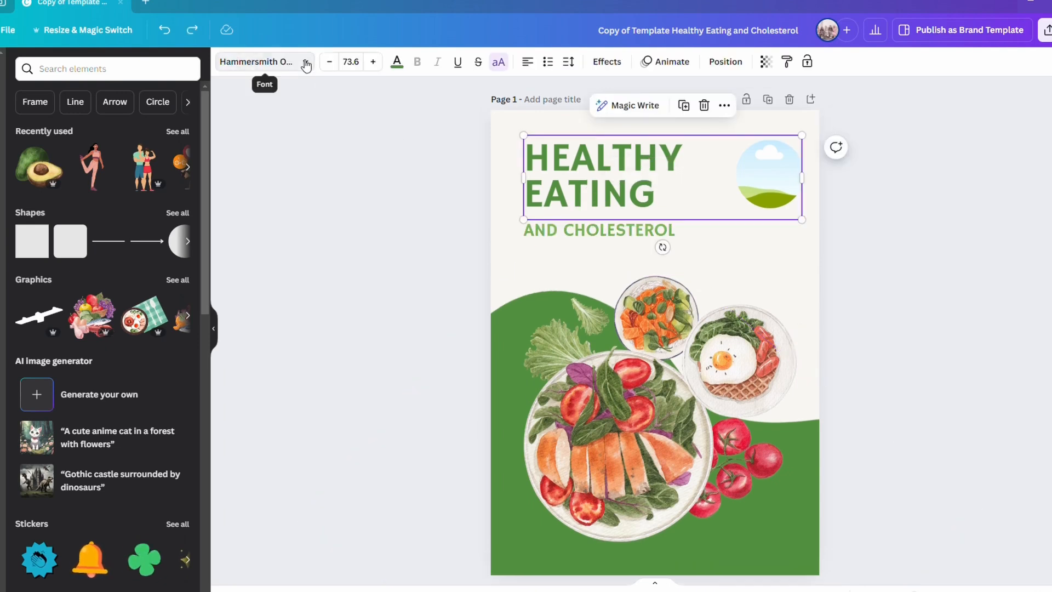
pyautogui.click(305, 62)
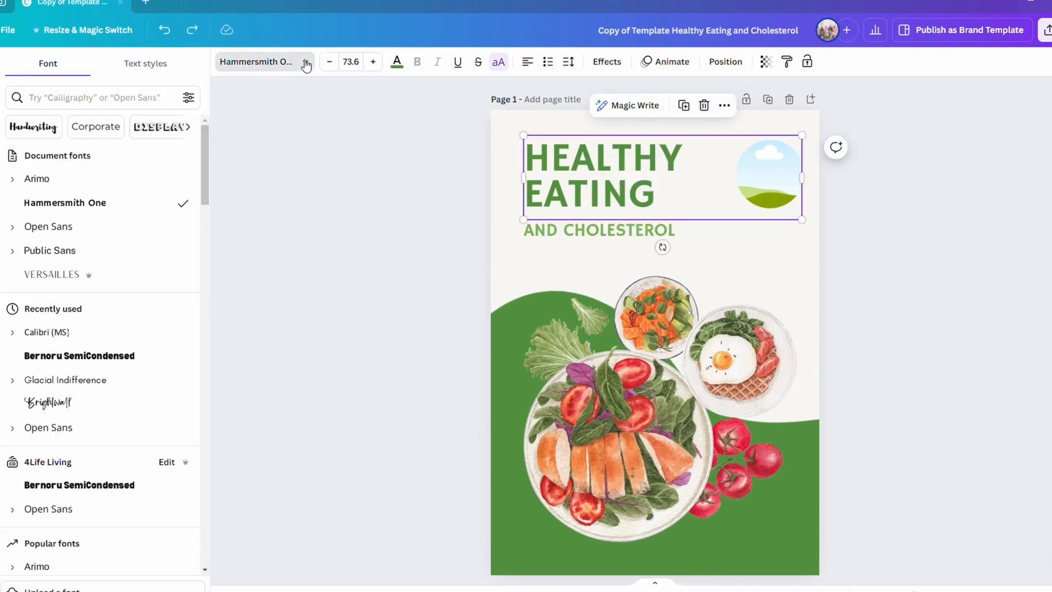
pyautogui.click(91, 485)
pyautogui.click(93, 587)
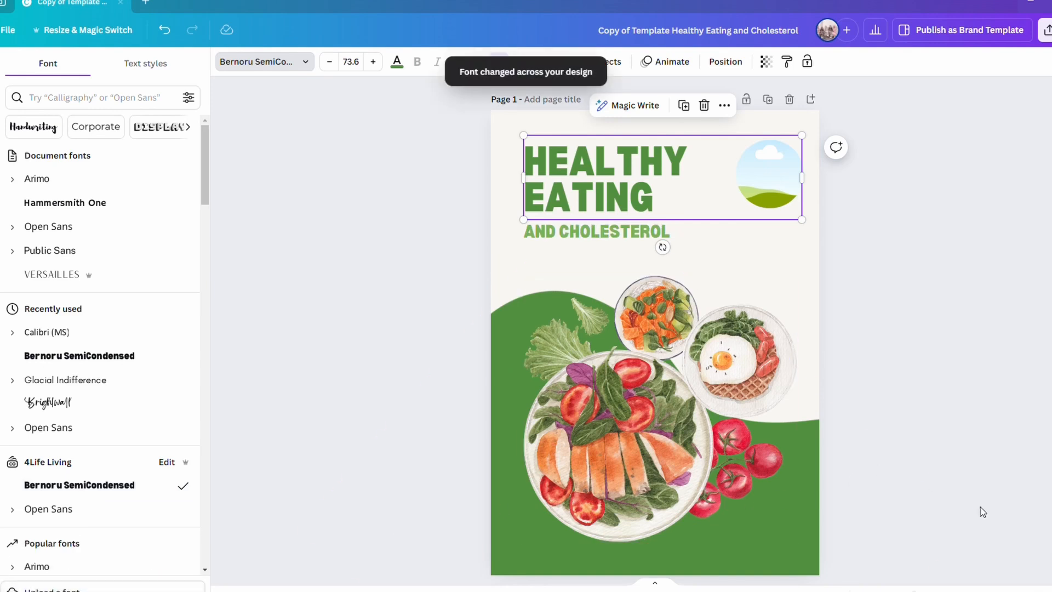
# Recolour the whole "What is Cholesterol?" heading on page 2 with the light green document colour.
pyautogui.scroll(-5, 821, 483)
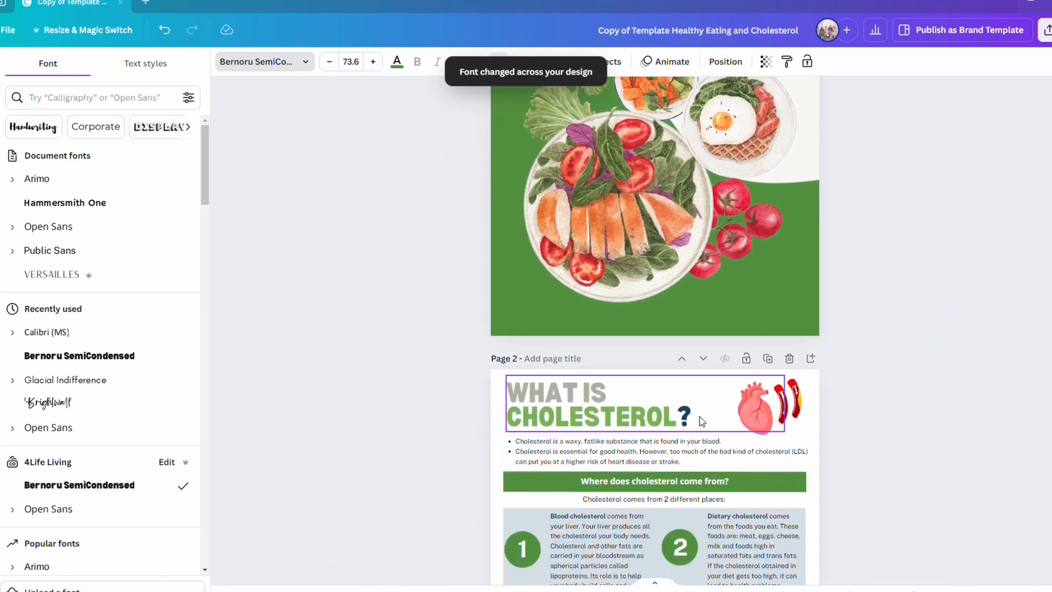
pyautogui.doubleClick(701, 421)
pyautogui.click(397, 61)
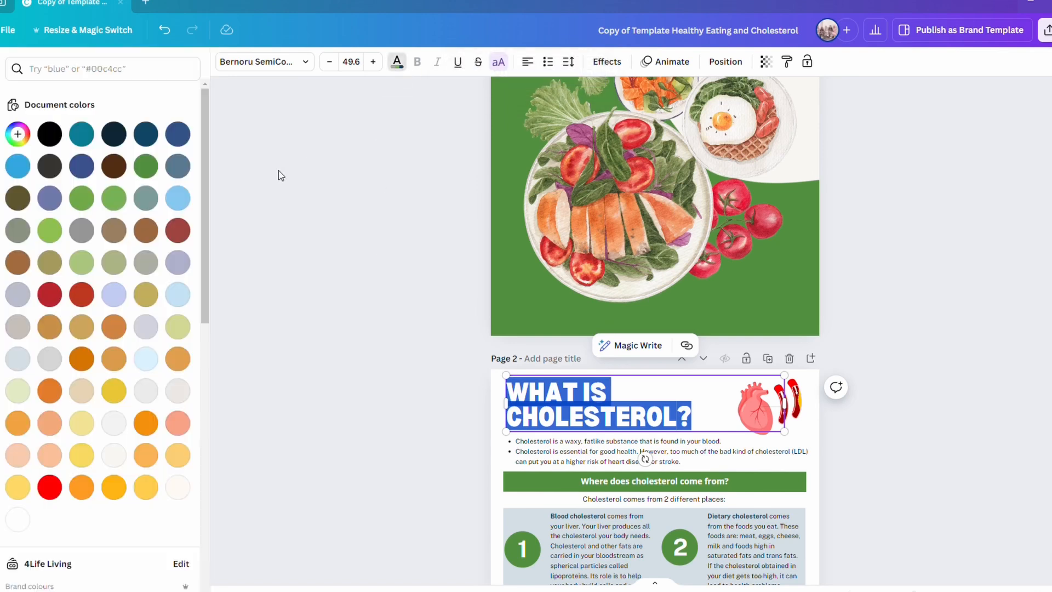
pyautogui.click(116, 196)
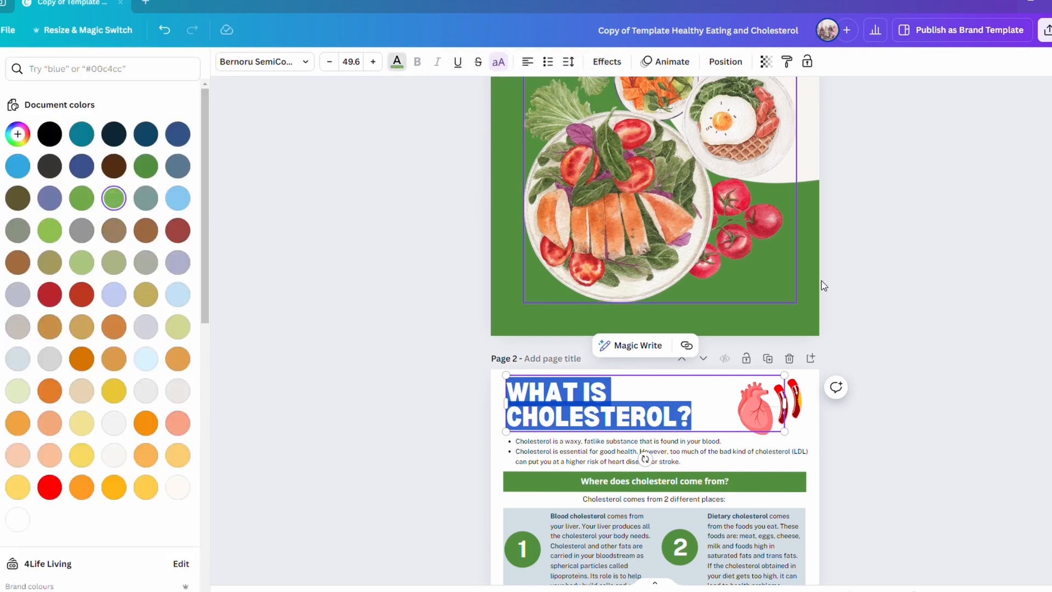
pyautogui.click(890, 302)
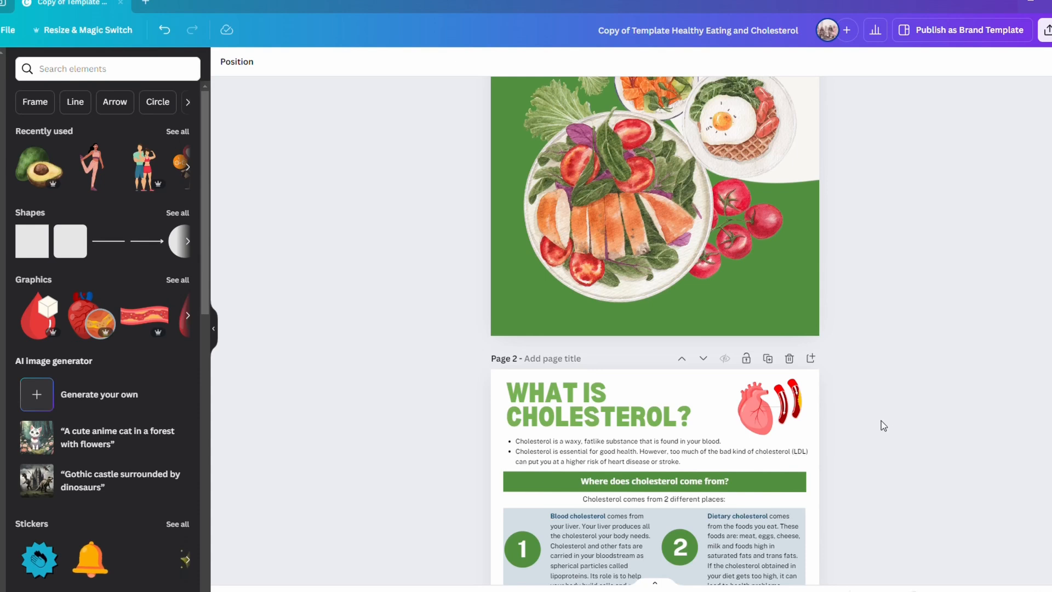
# Select the introductory bullet text under the page 2 heading and open its font choices.
pyautogui.scroll(-3, 881, 421)
pyautogui.scroll(-1, 564, 345)
pyautogui.scroll(7, 575, 340)
pyautogui.scroll(-7, 592, 328)
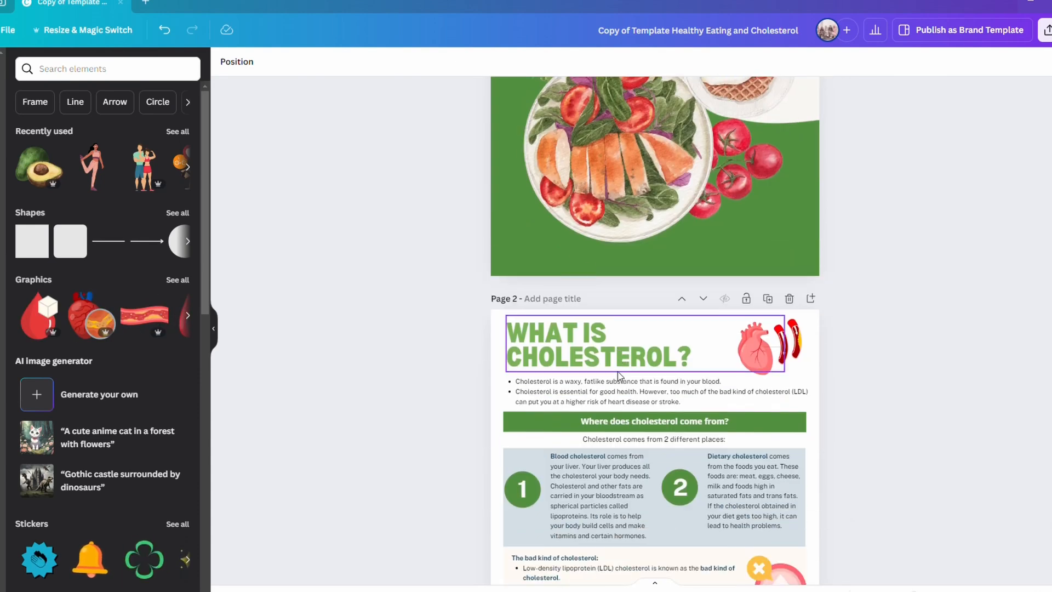
pyautogui.click(606, 222)
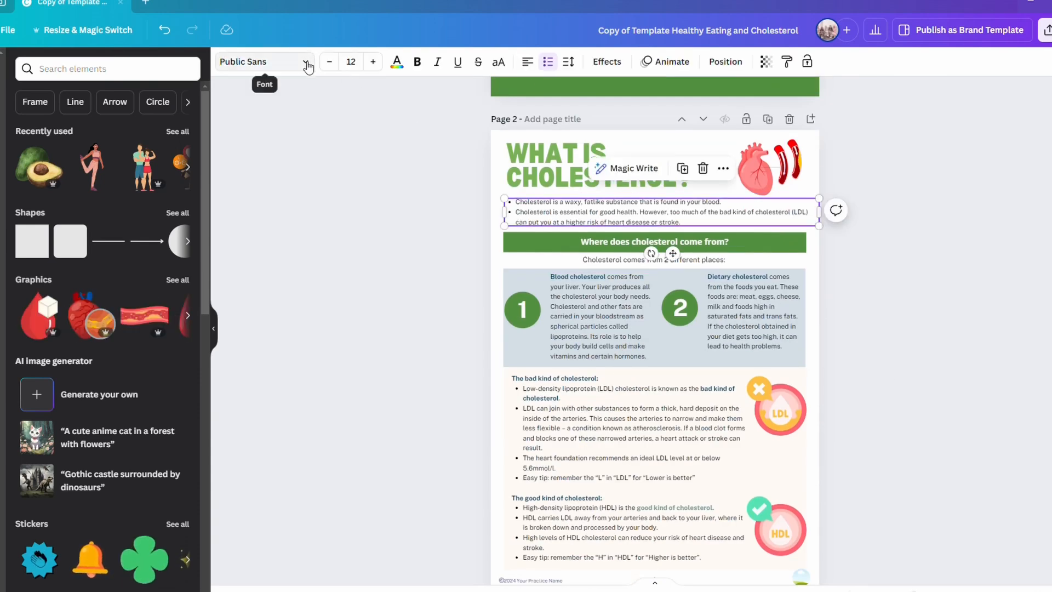
pyautogui.click(263, 61)
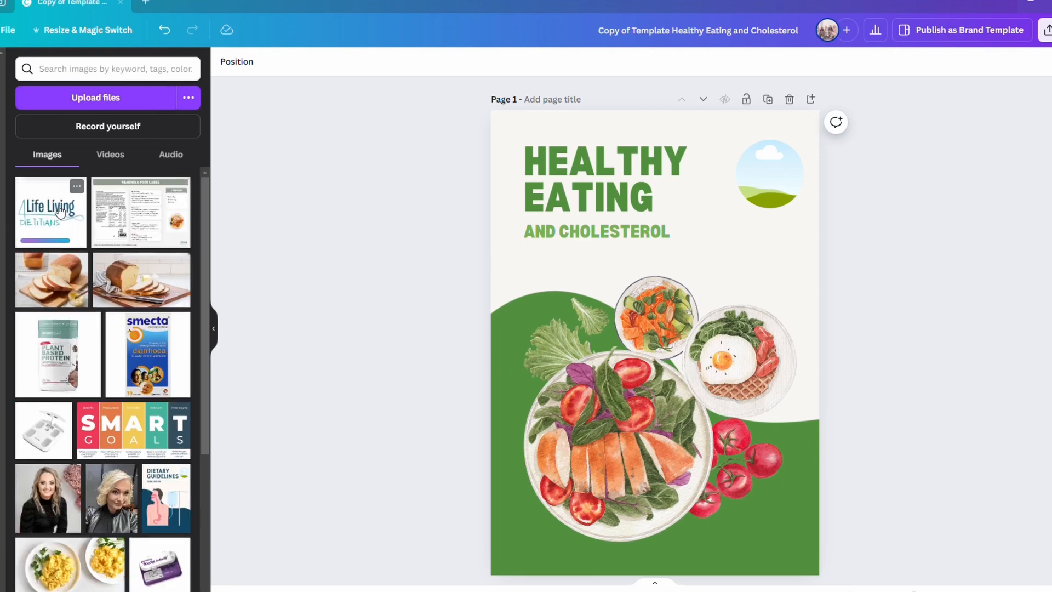
# Place the uploaded 4Life Living Dietitians logo into the circular image frame on the cover.
pyautogui.moveTo(59, 212); pyautogui.dragTo(257, 225)
pyautogui.moveTo(664, 195); pyautogui.dragTo(759, 176)
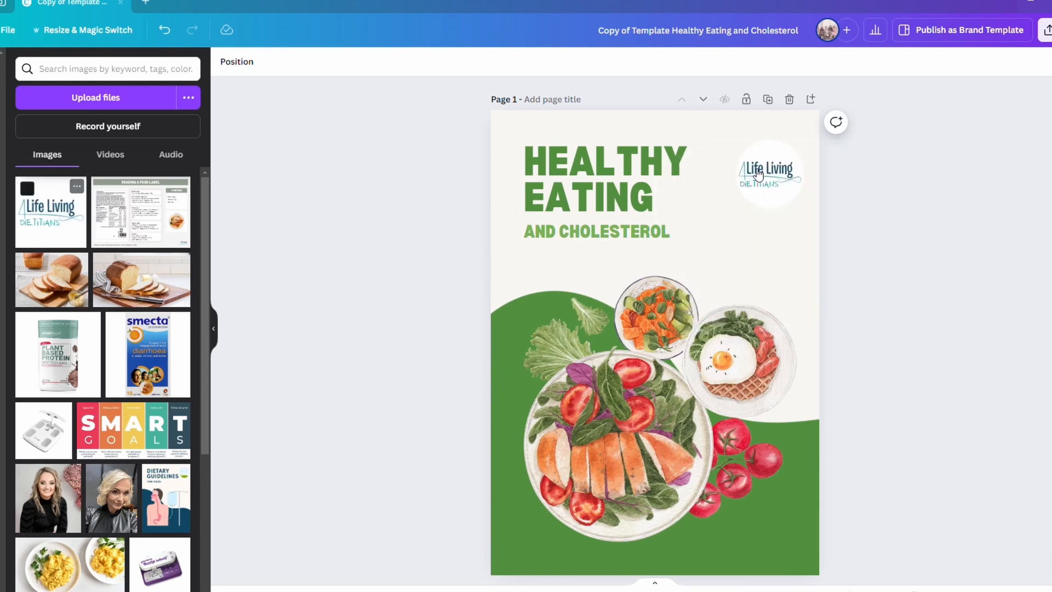
pyautogui.scroll(-10, 615, 387)
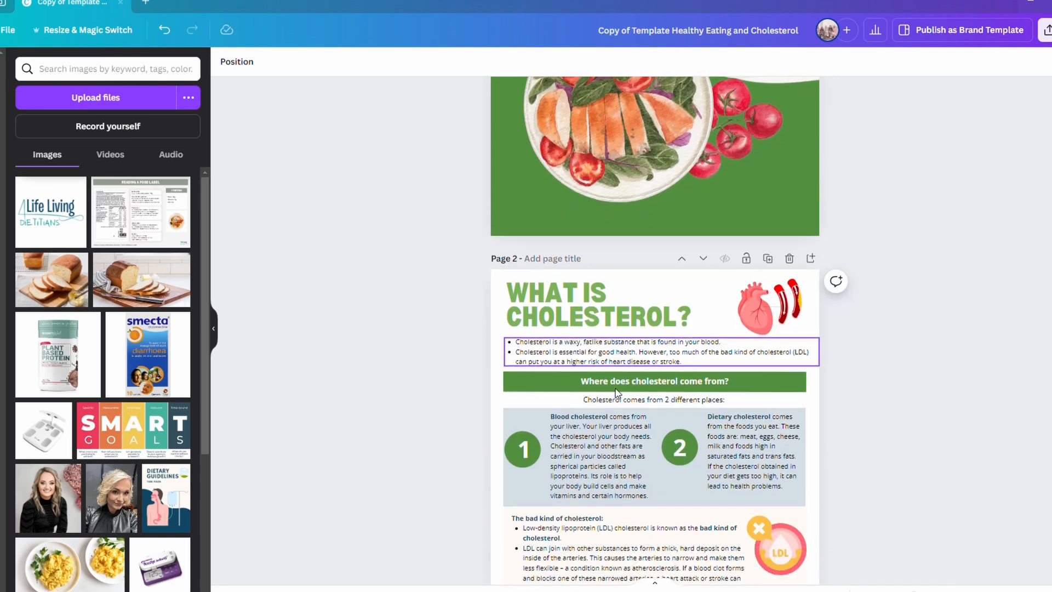
# Replace the placeholder practice name in the page 2 copyright footer with the practice's own name.
pyautogui.scroll(-2, 617, 391)
pyautogui.click(570, 404)
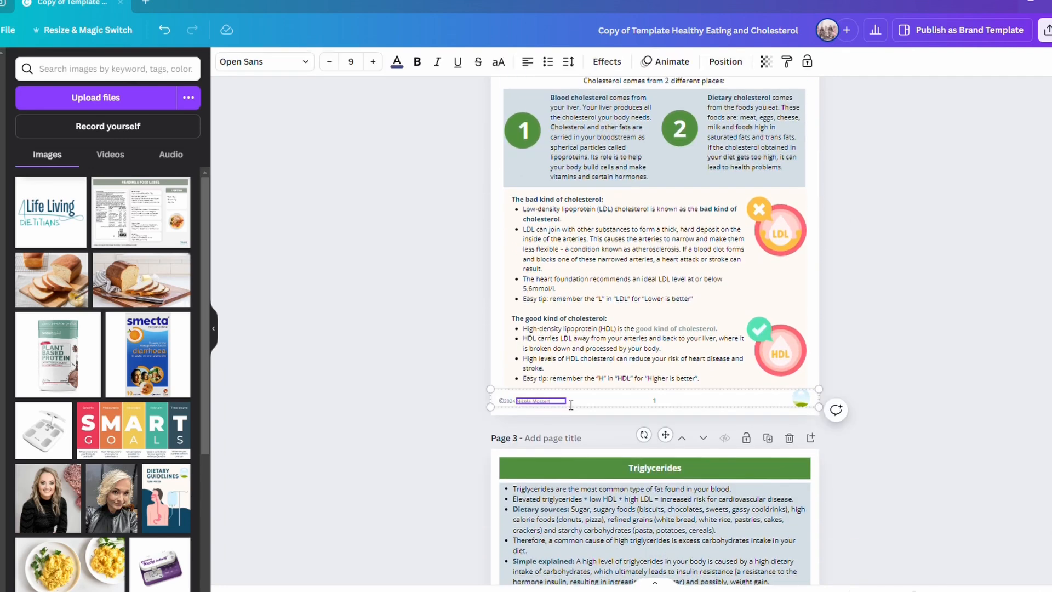
pyautogui.write('Associate')
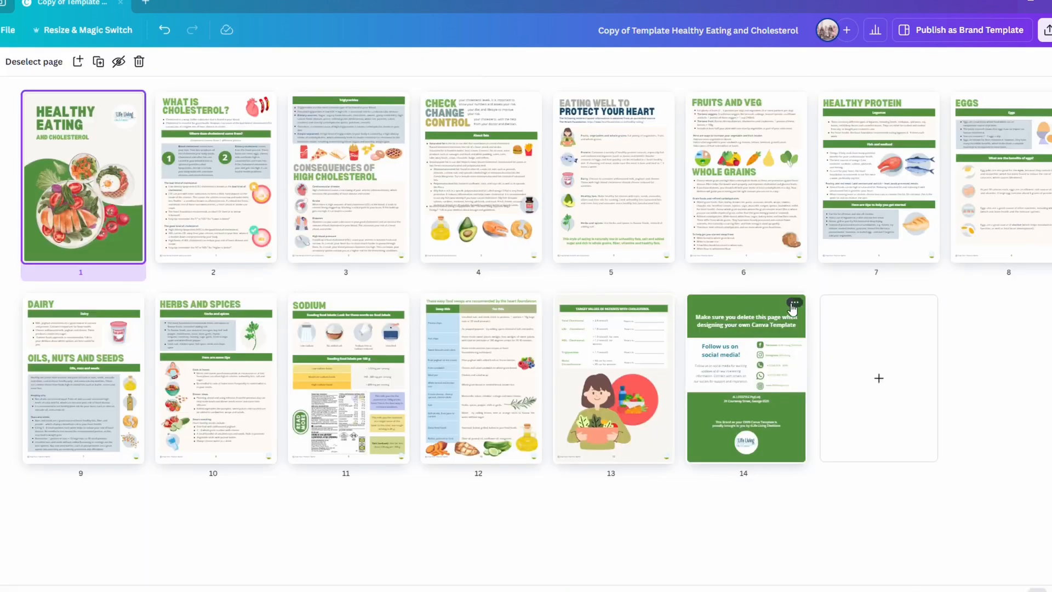
# Delete page 14, the green instruction page with the social media details, from the page overview.
pyautogui.click(794, 303)
pyautogui.click(840, 425)
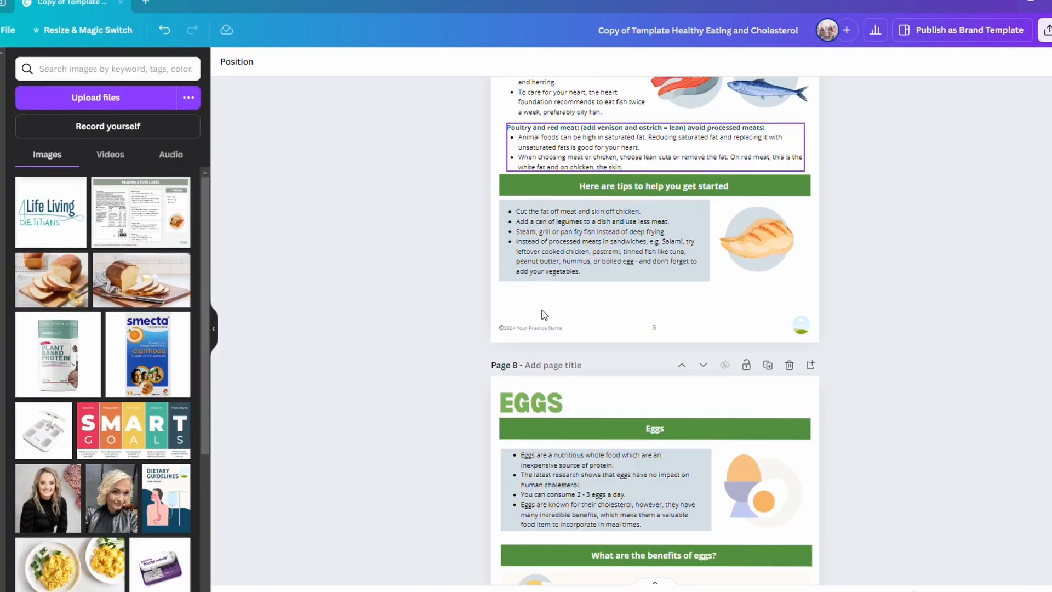
# Review the remaining pages, examining the eggs page, the page overview, the food swaps table on page 12 and the cover.
pyautogui.scroll(-4, 545, 312)
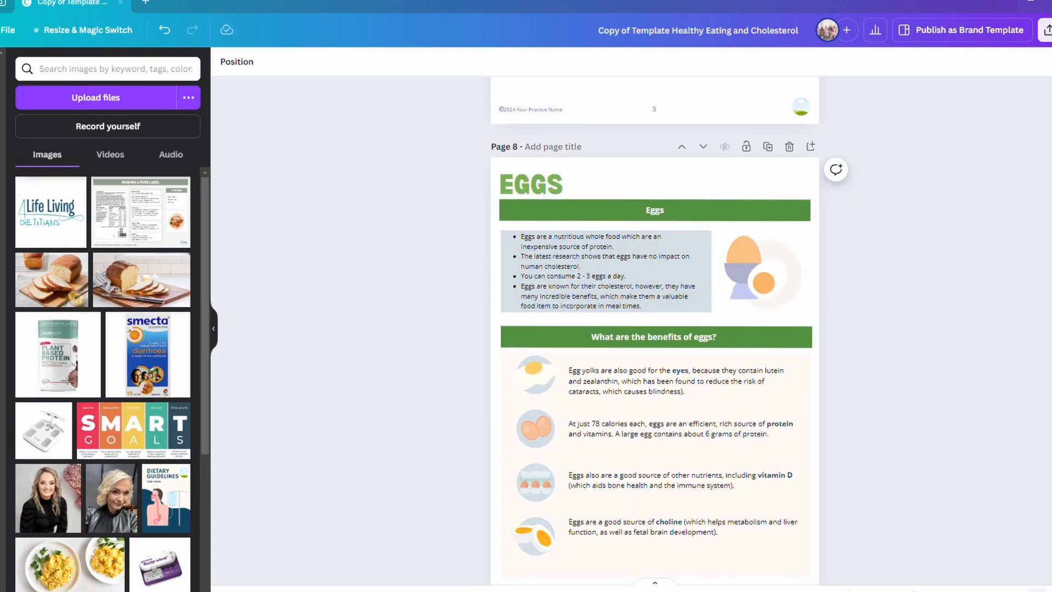
pyautogui.click(1037, 590)
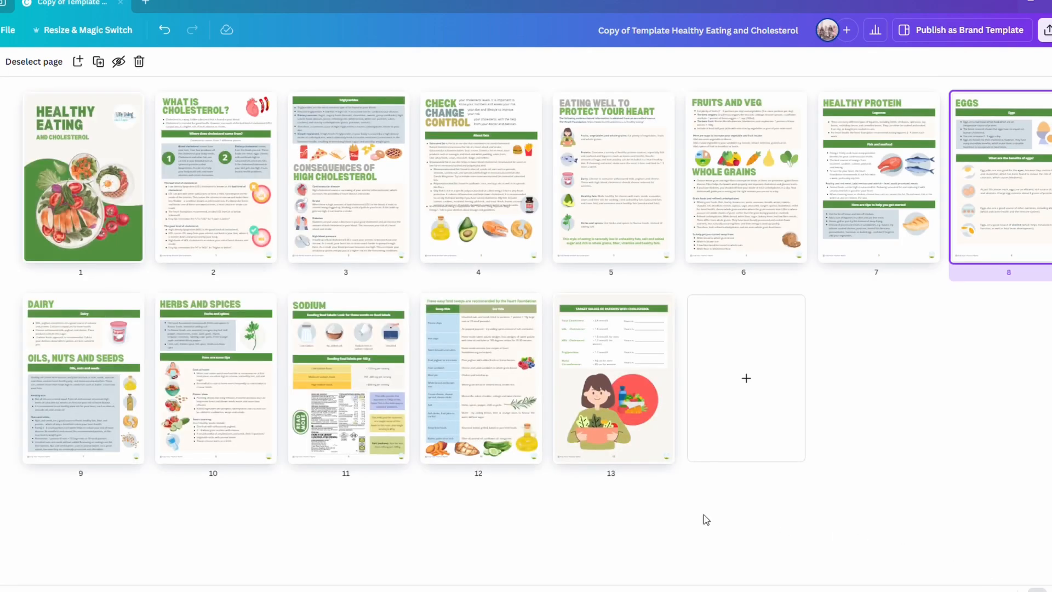
pyautogui.click(509, 445)
pyautogui.doubleClick(509, 445)
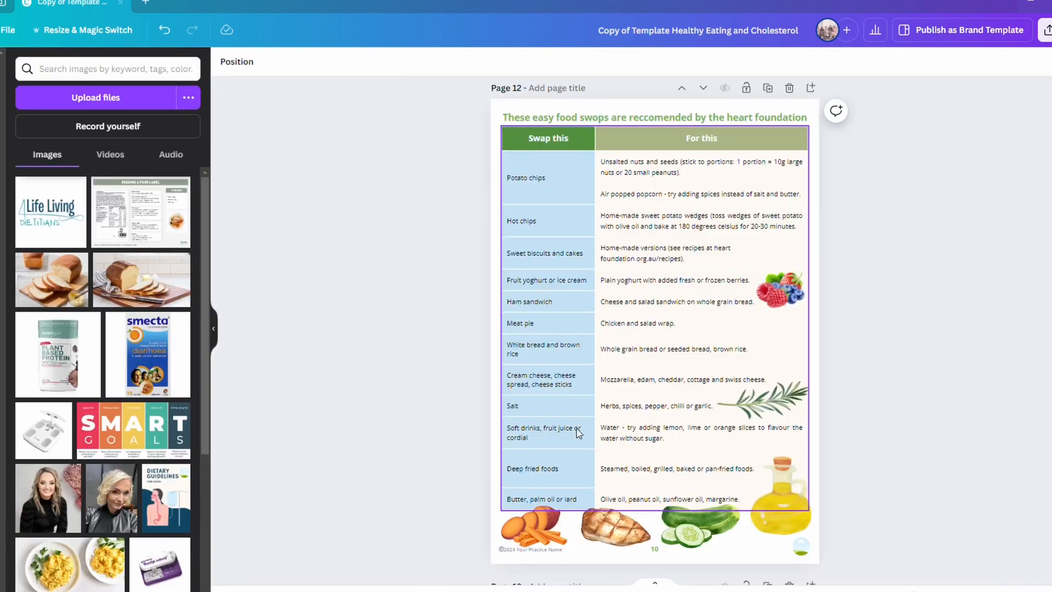
pyautogui.click(730, 520)
pyautogui.moveTo(729, 520); pyautogui.dragTo(735, 530)
pyautogui.click(787, 510)
pyautogui.click(943, 483)
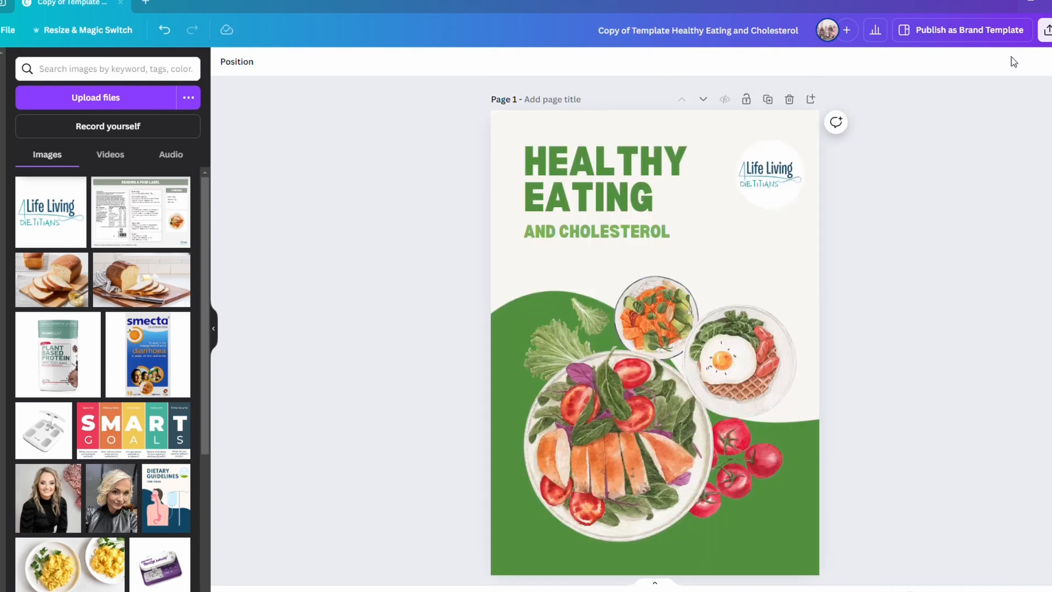
# Download all pages of the design as a PDF Standard file.
pyautogui.click(1047, 29)
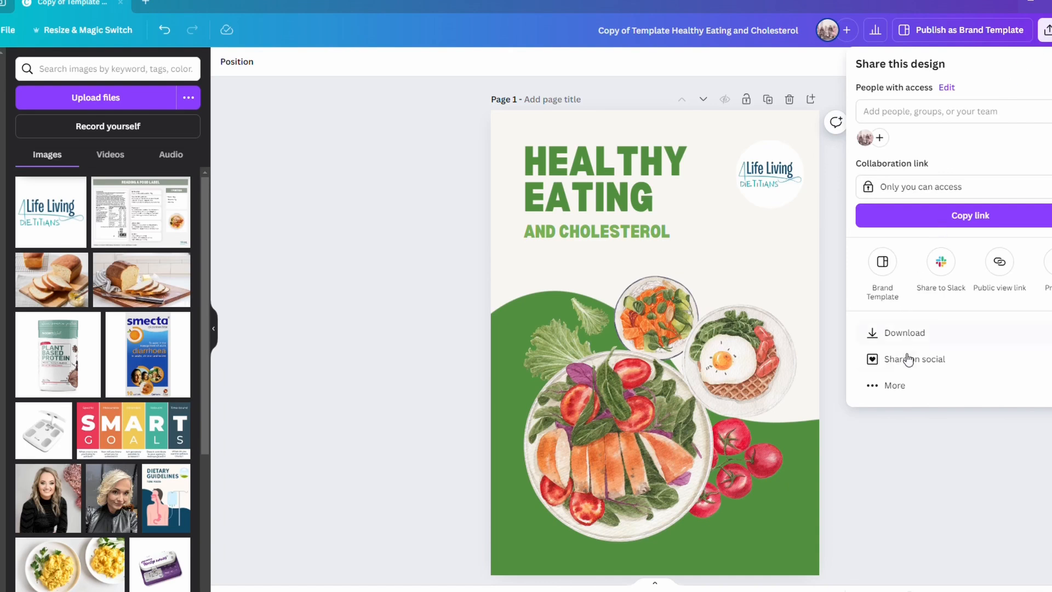
pyautogui.click(905, 333)
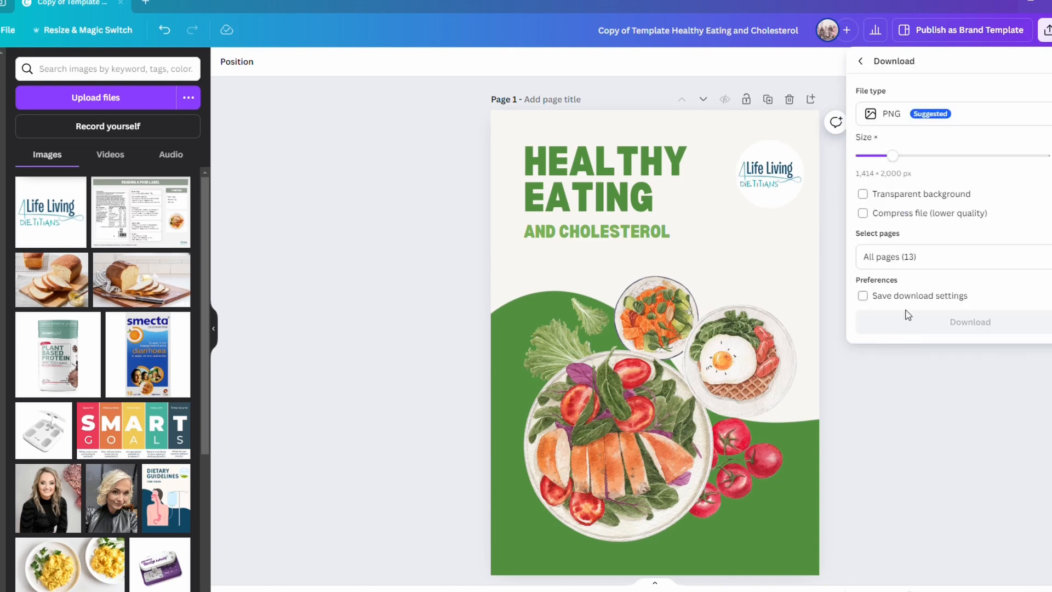
pyautogui.click(935, 115)
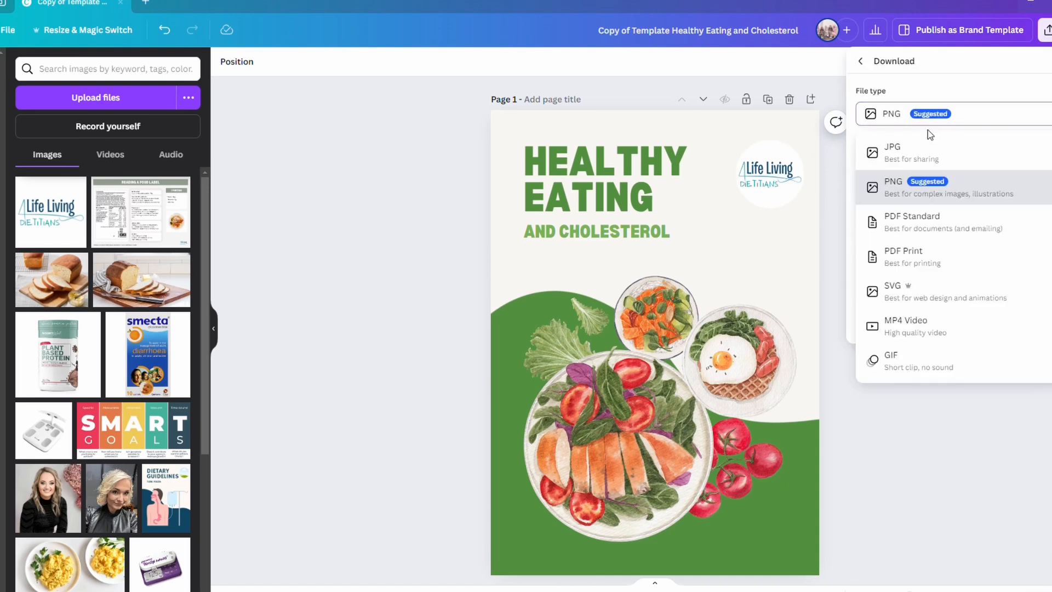
pyautogui.click(916, 227)
pyautogui.click(948, 262)
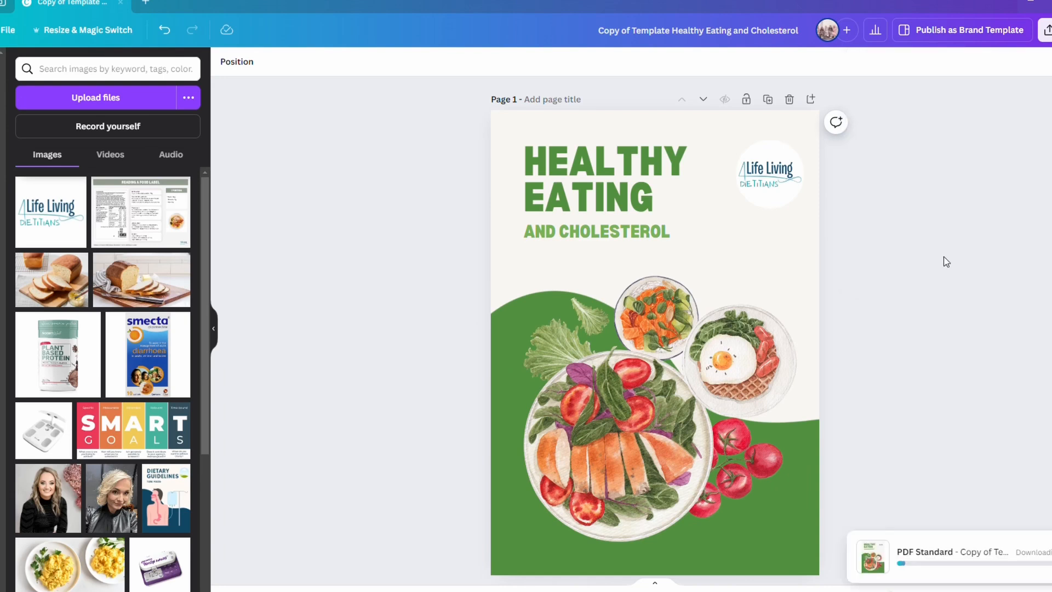